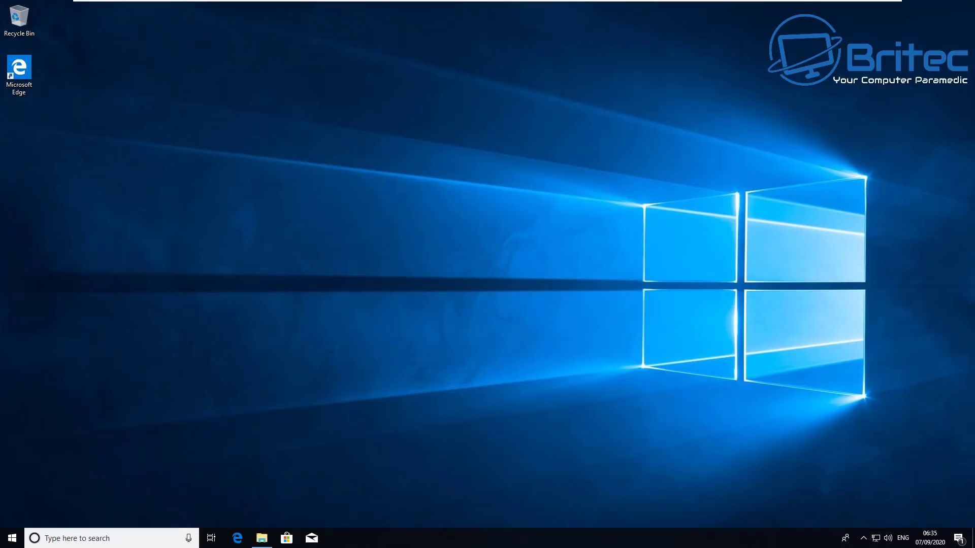
# - Launch Command Prompt as administrator from a 'cmd' search, accepting the UAC prompt
pyautogui.click(75, 539)
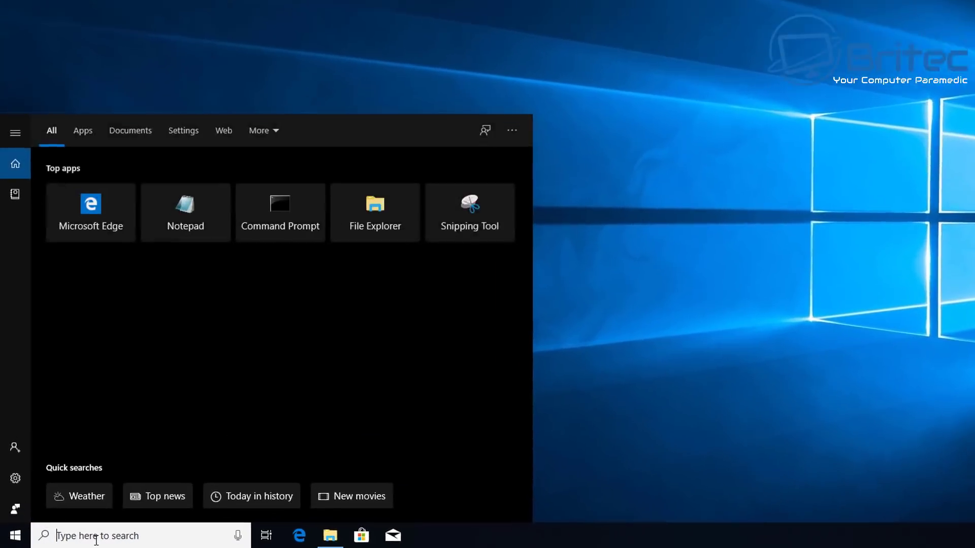
pyautogui.write('cmd')
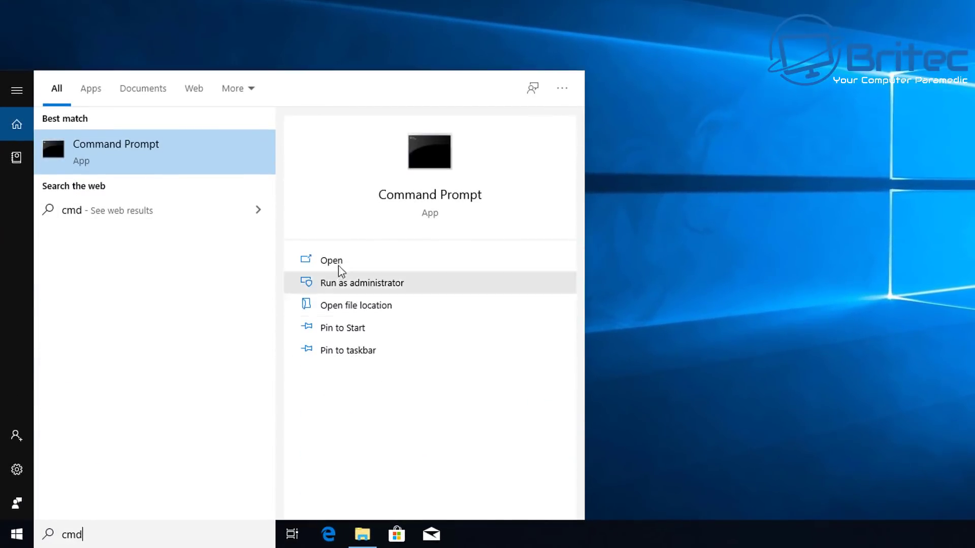
pyautogui.click(350, 282)
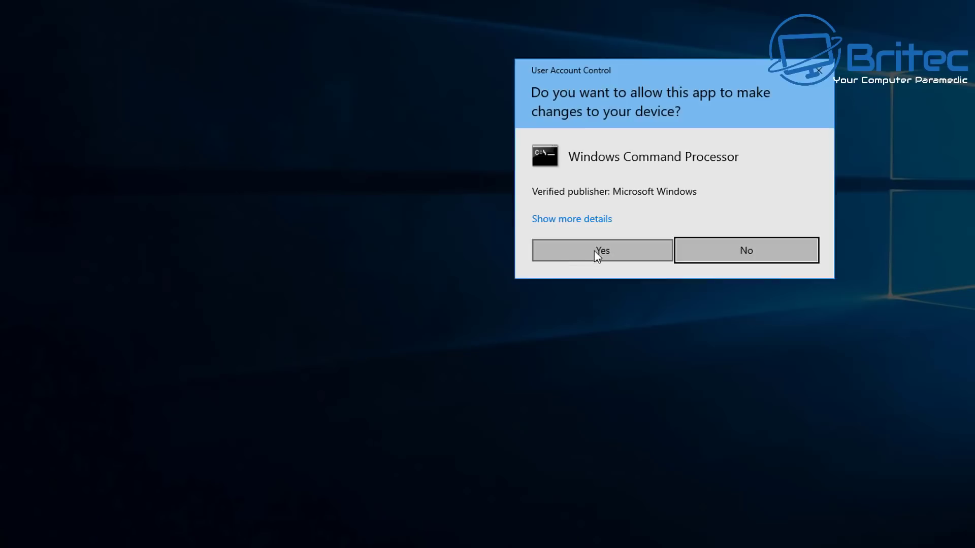
pyautogui.click(601, 251)
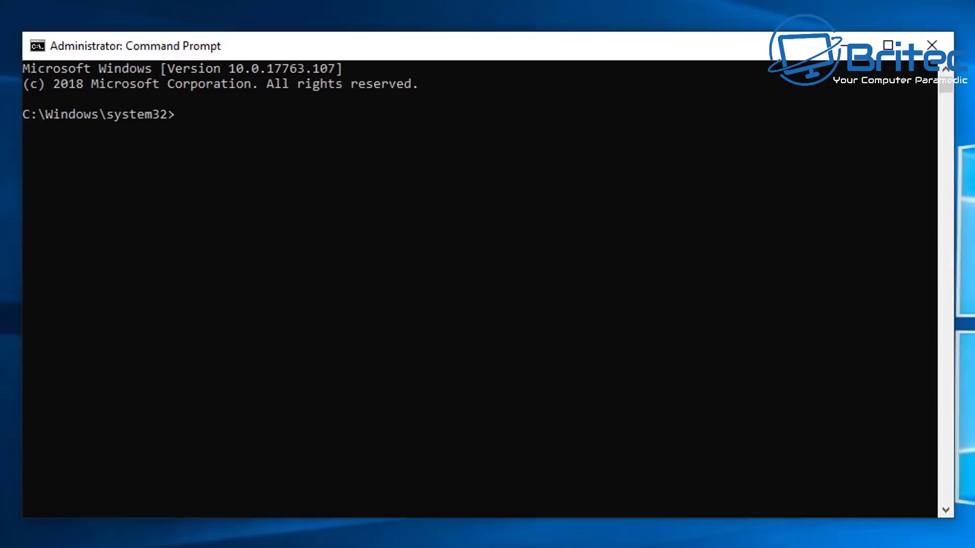
# - Run systeminfo | findstr for OS Name and OS Version, showing Windows 10 Pro build 17763
pyautogui.click(335, 162)
pyautogui.press('Escape')
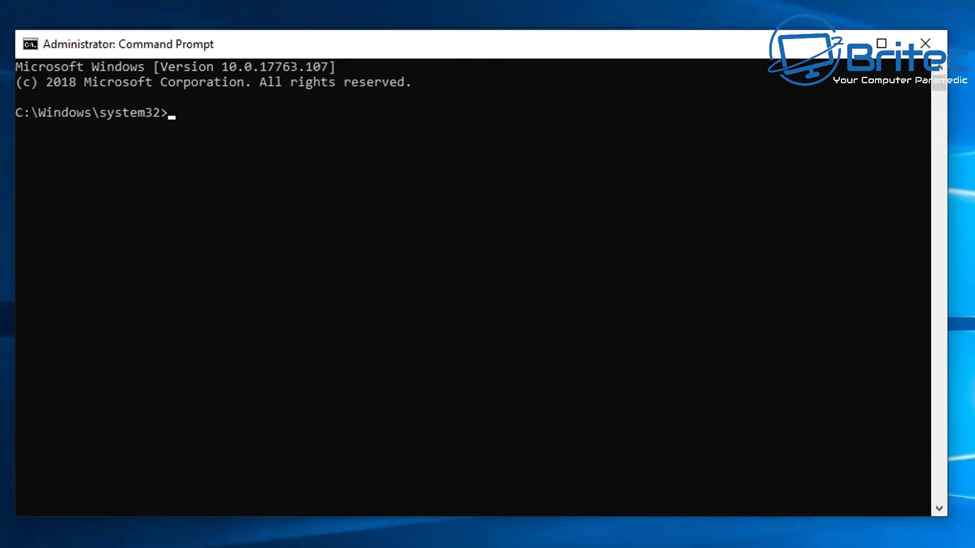
pyautogui.write('systeminfo | findstr /B /C:"OS Name" /C:"OS Version"')
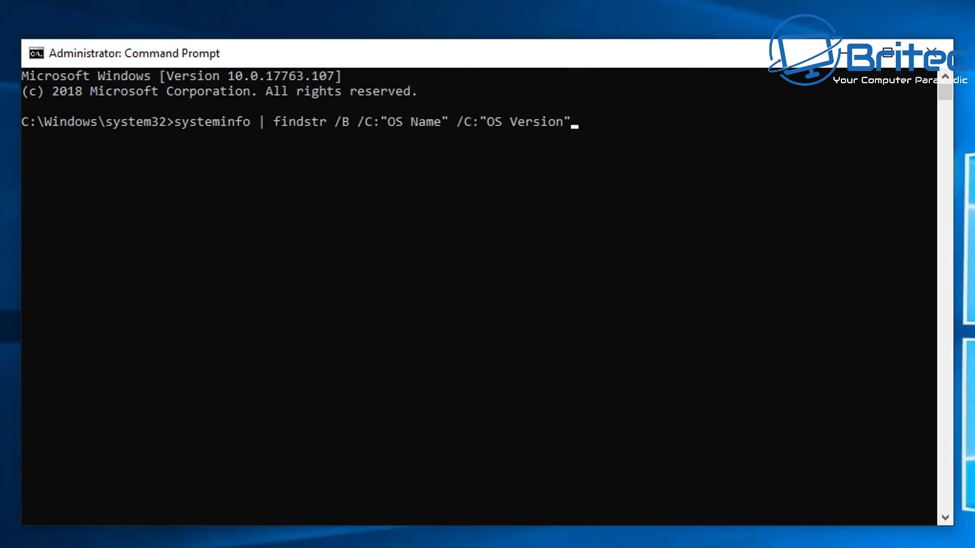
pyautogui.press('Return')
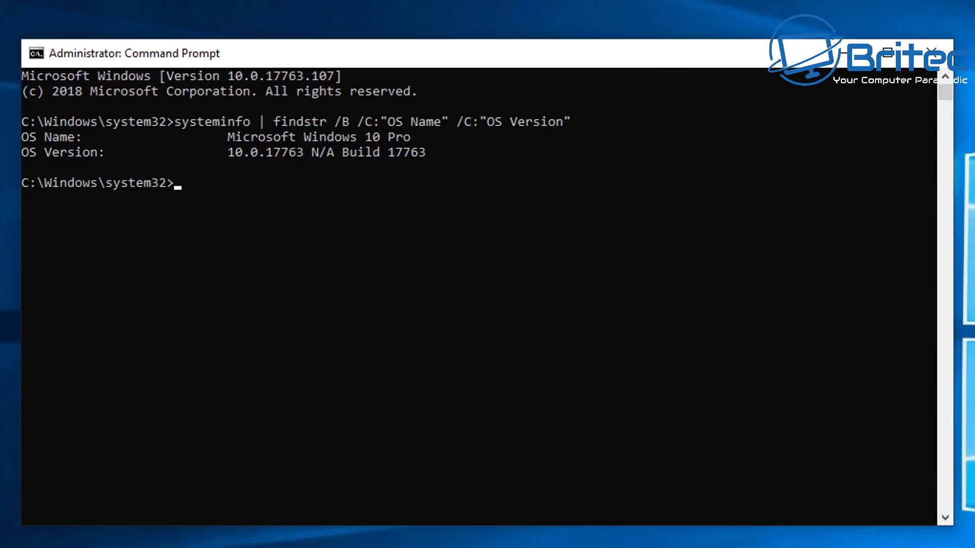
# - Clear the console, then run ver (10.0.17763.107) and wmic os get version (10.0.17763)
pyautogui.write('cls')
pyautogui.press('Return')
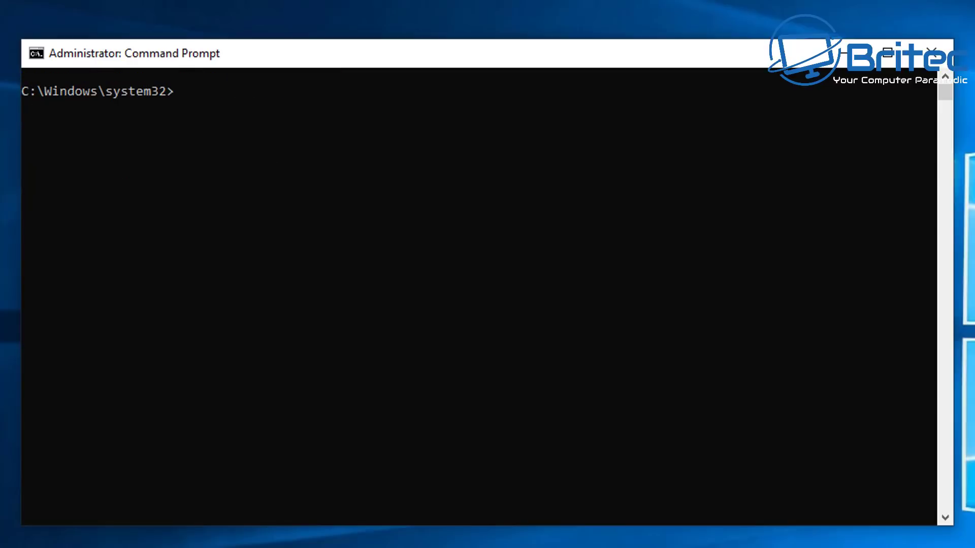
pyautogui.write('ver')
pyautogui.press('Return')
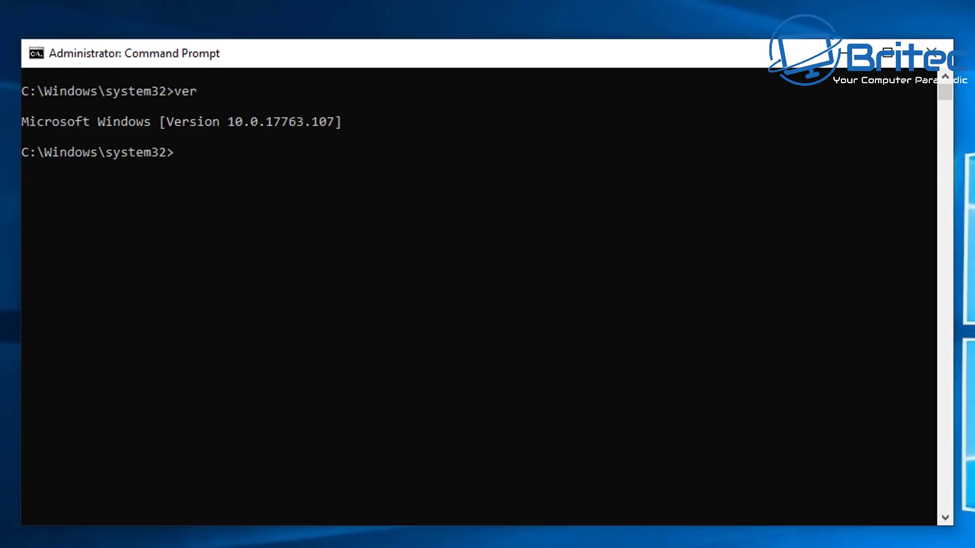
pyautogui.write('wmic os get vers')
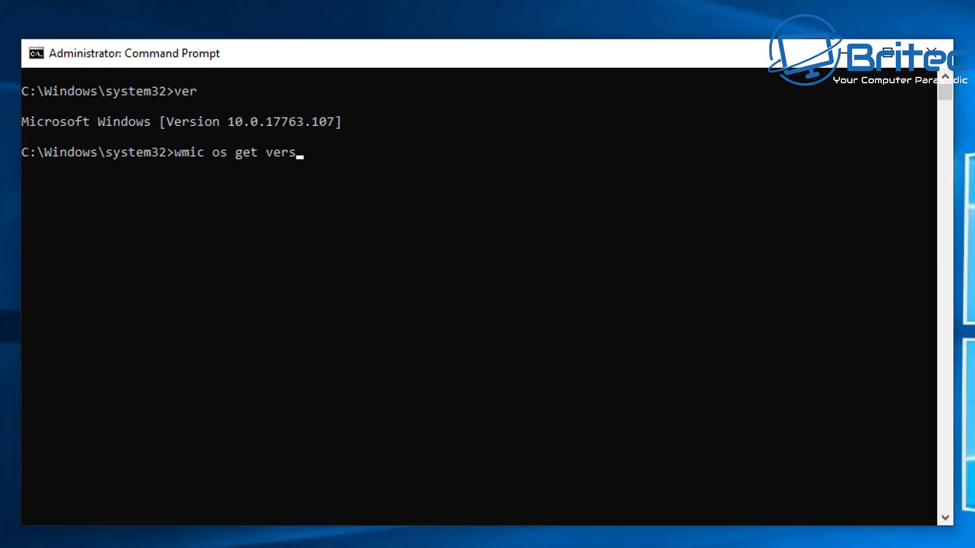
pyautogui.write('ion')
pyautogui.press('Return')
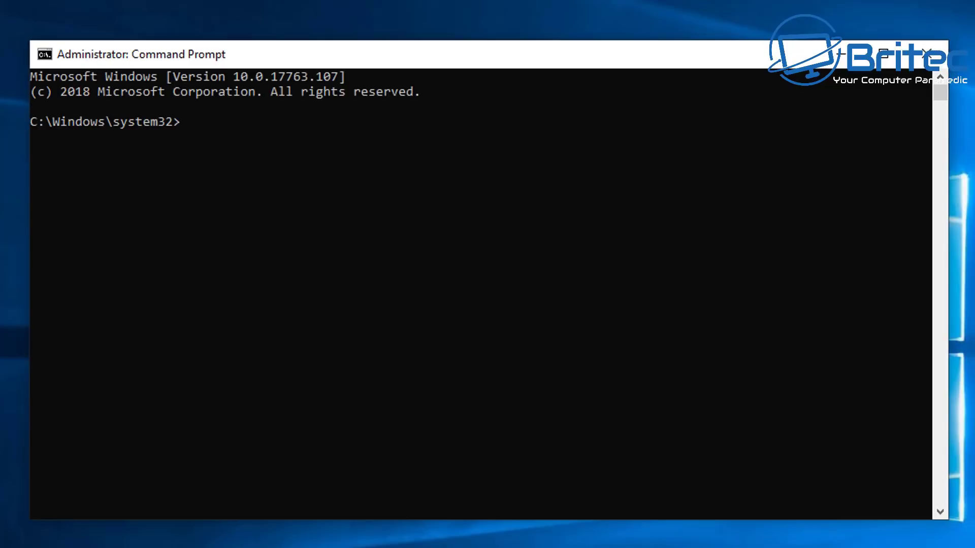
# - Run wmic os get Caption, Version, BuildNumber, OSArchitecture, returning Windows 10 Pro 64-bit build 17763
pyautogui.write('wmic os get Caption, Version, BuildNumber, OSArchitecture')
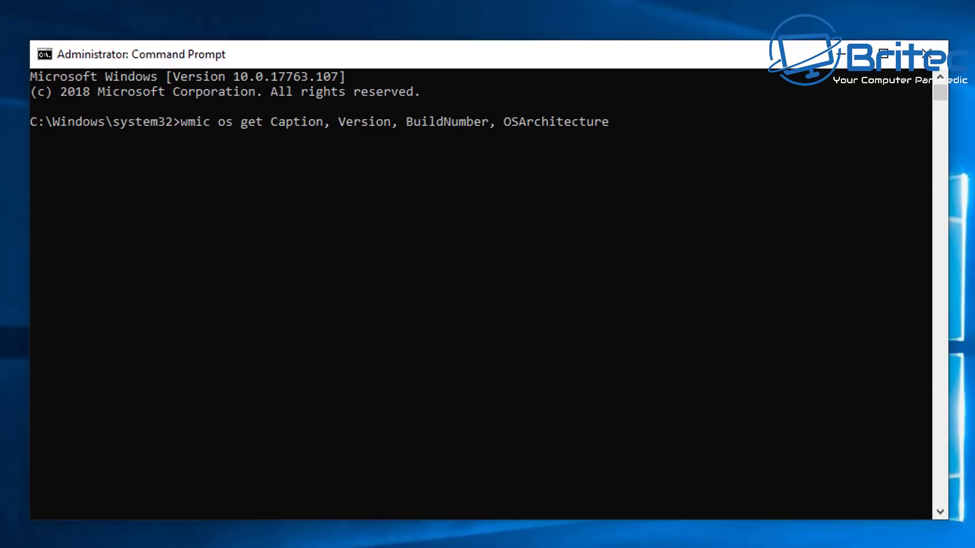
pyautogui.press('Return')
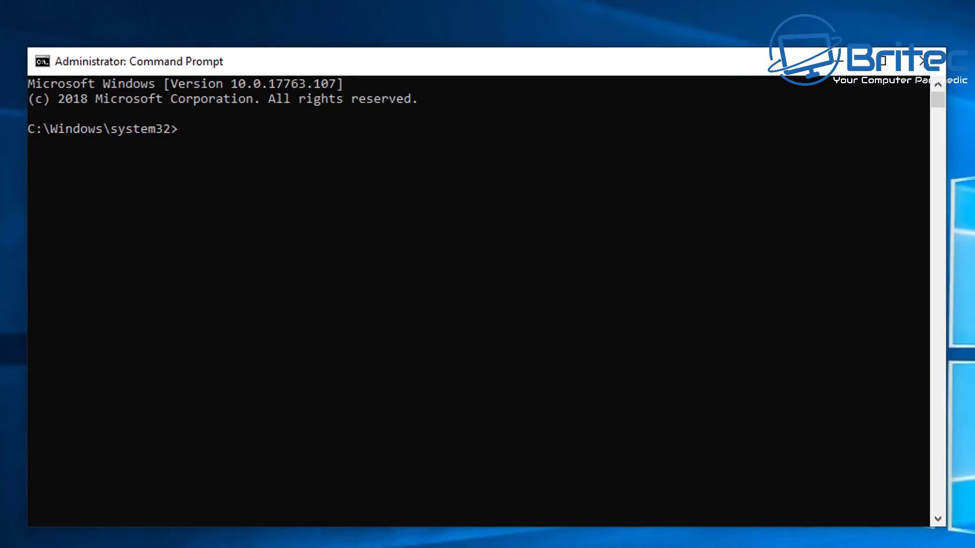
# - Run systeminfo.exe for the full system report and scroll up through its output
pyautogui.write('systeminfo.exe')
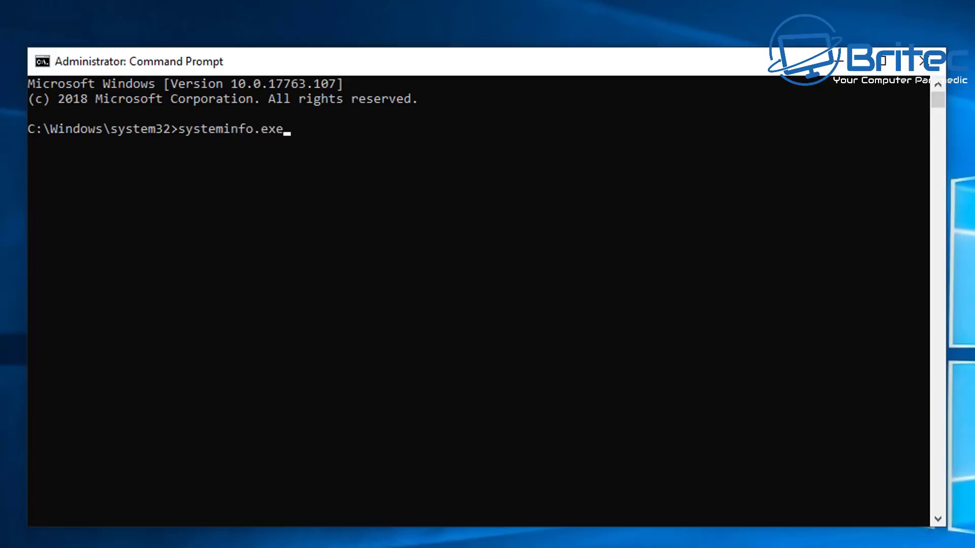
pyautogui.press('Return')
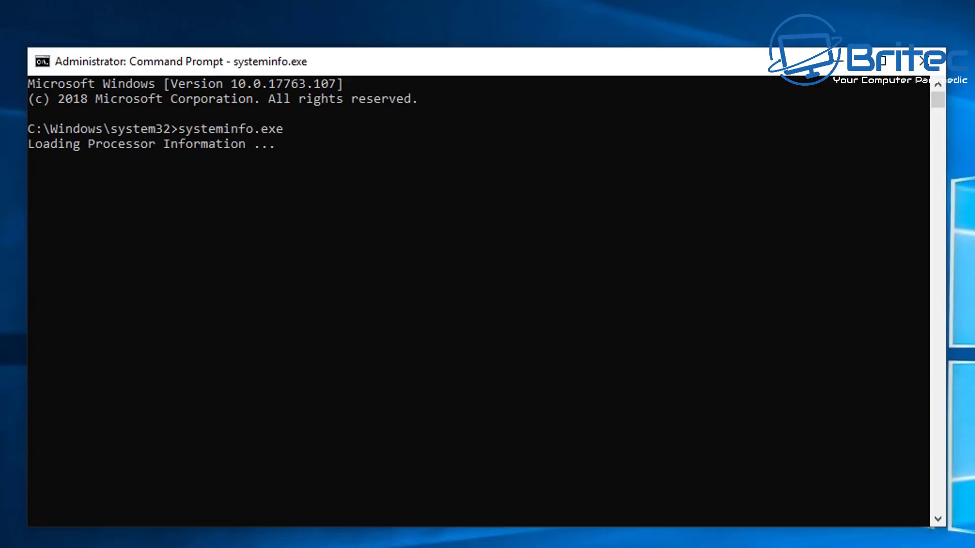
pyautogui.scroll(8, 477, 300)
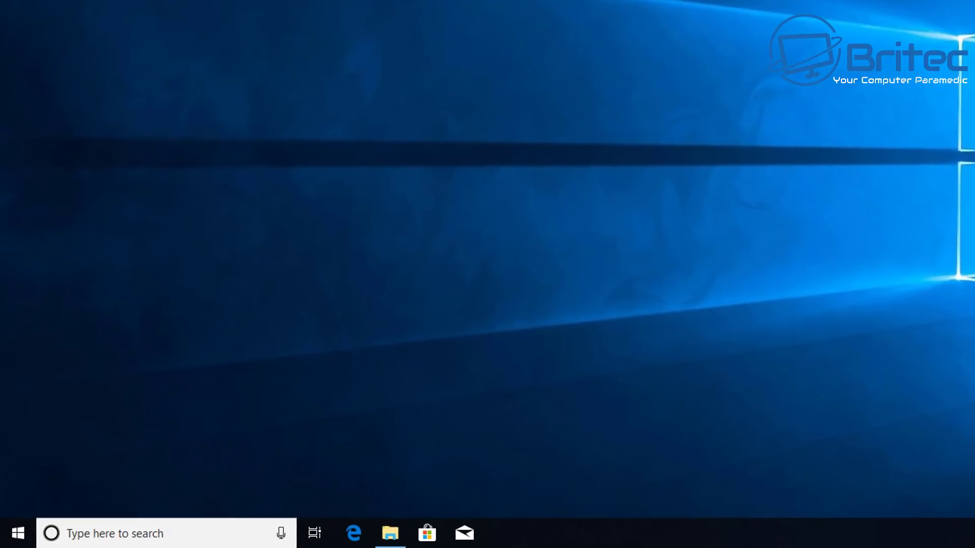
# - Open winver to show About Windows (Version 1809, OS Build 17763.107), centred on screen
pyautogui.press('super+s')
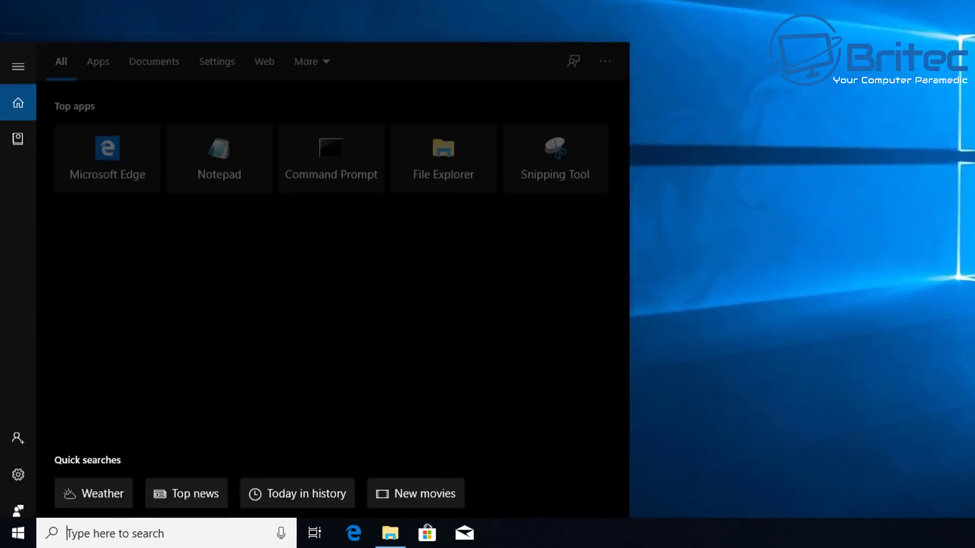
pyautogui.write('winver')
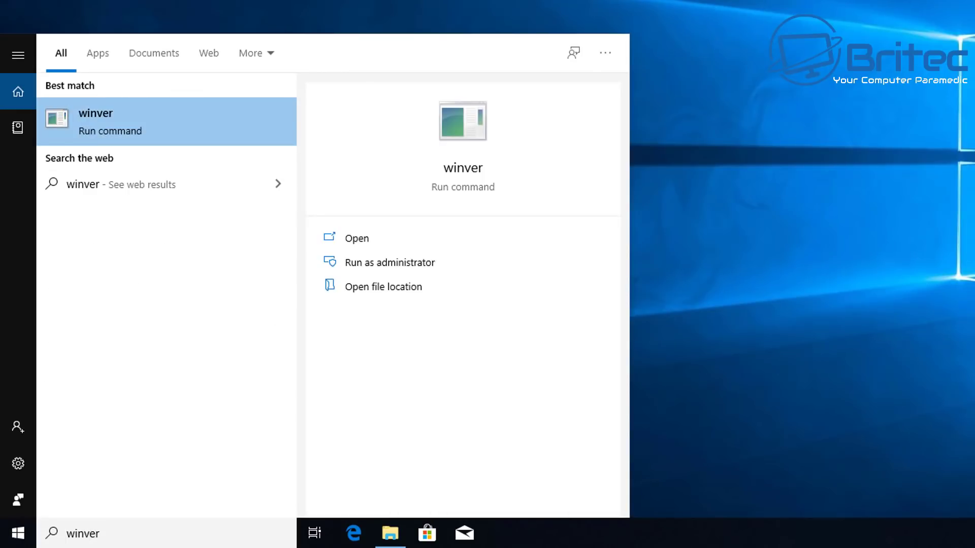
pyautogui.press('Return')
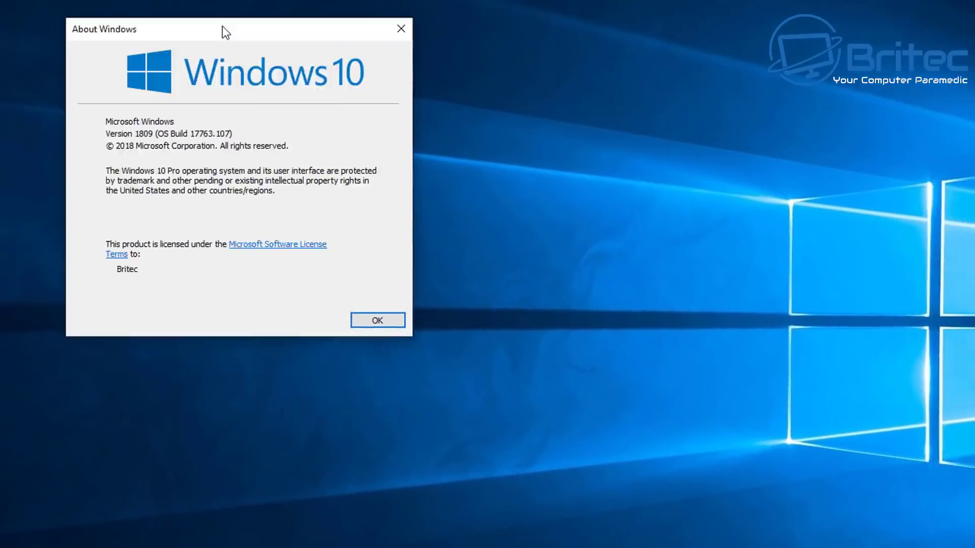
pyautogui.moveTo(224, 31); pyautogui.dragTo(441, 156)
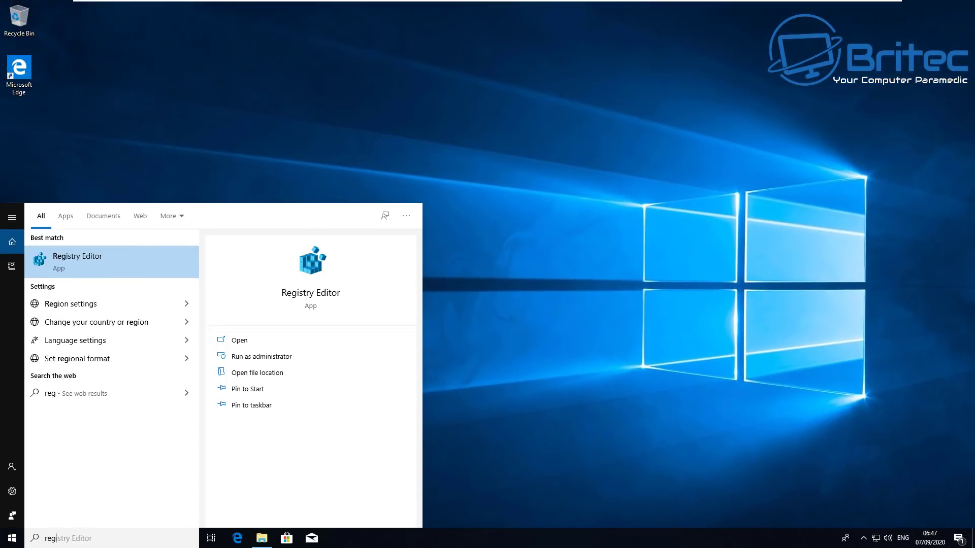
# - Launch Registry Editor via regedit, approving the elevation prompt
pyautogui.write('edit')
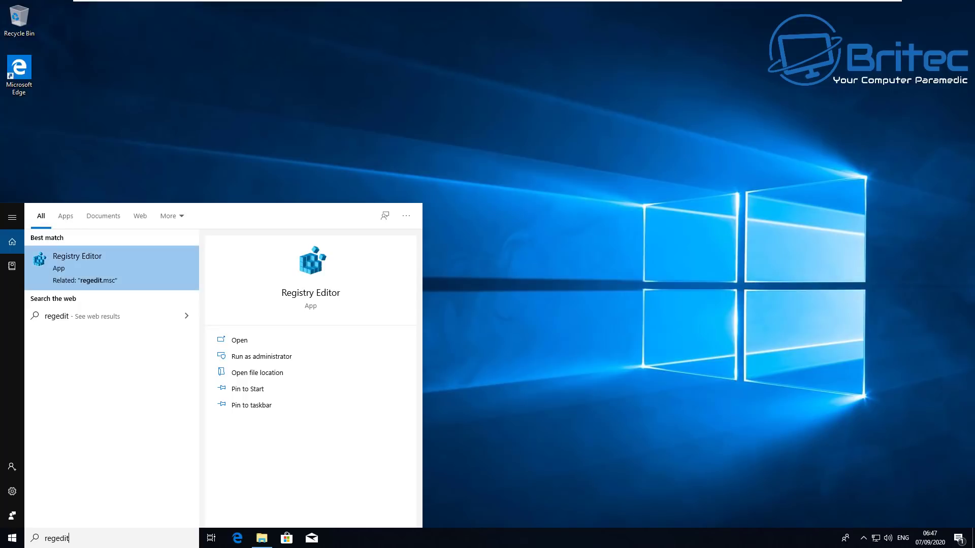
pyautogui.press('Return')
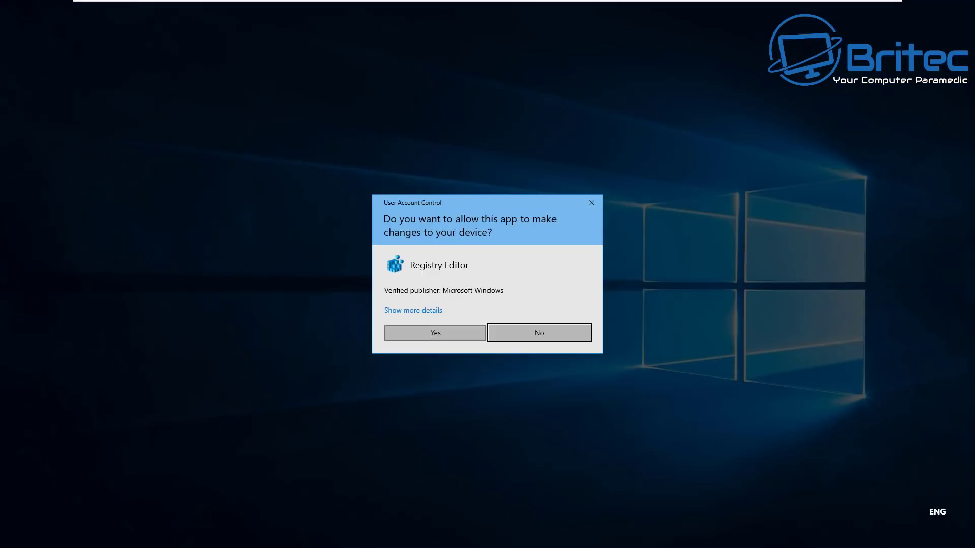
pyautogui.click(435, 333)
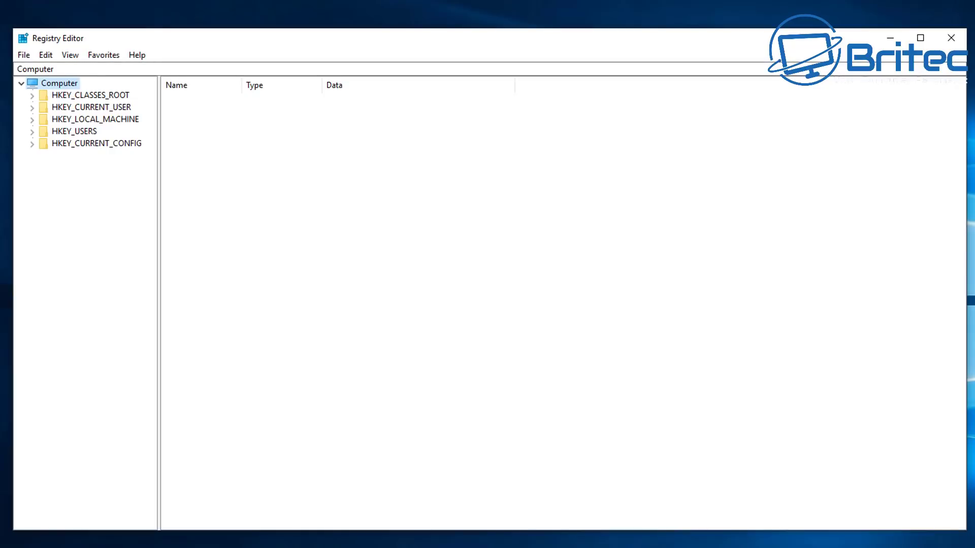
# - Expand HKEY_LOCAL_MACHINE > SOFTWARE > Microsoft in the key tree
pyautogui.click(95, 119)
pyautogui.click(32, 120)
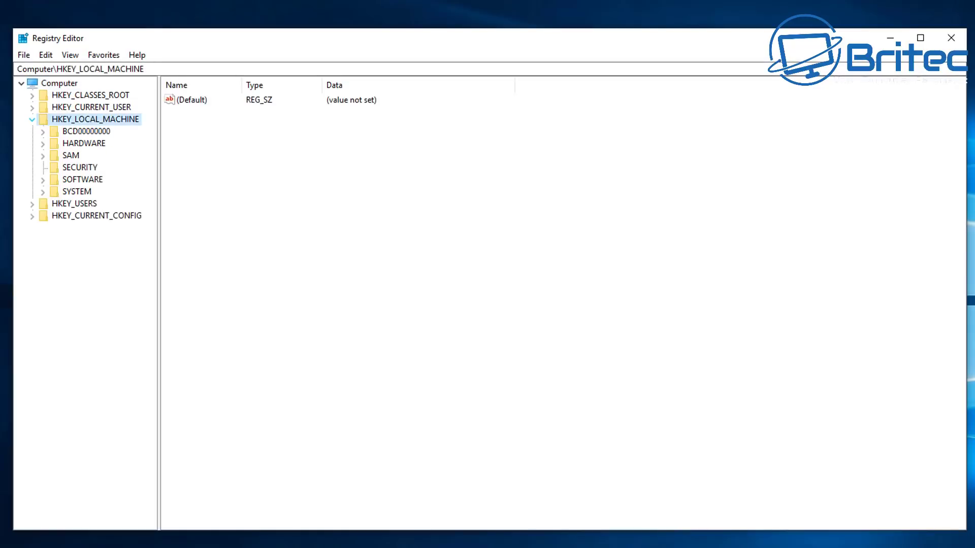
pyautogui.click(83, 179)
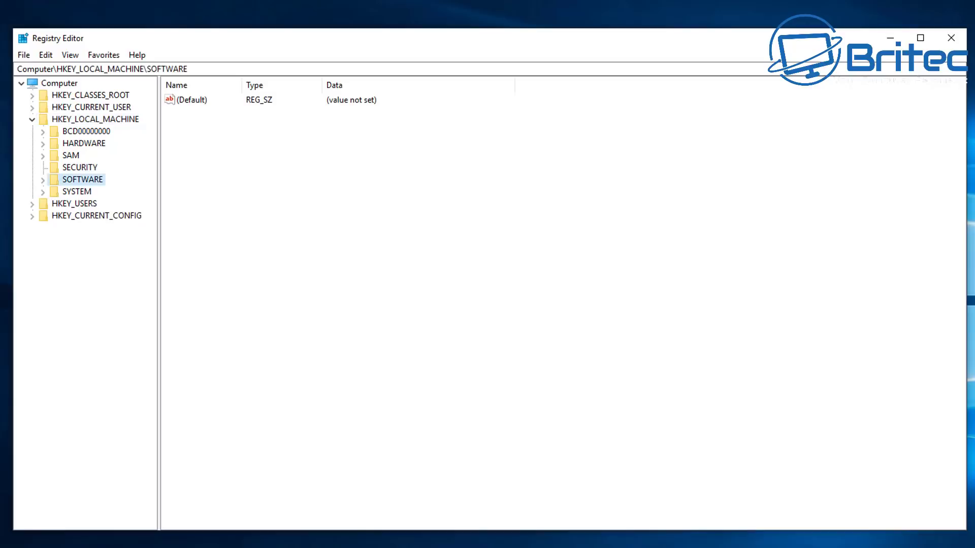
pyautogui.click(43, 179)
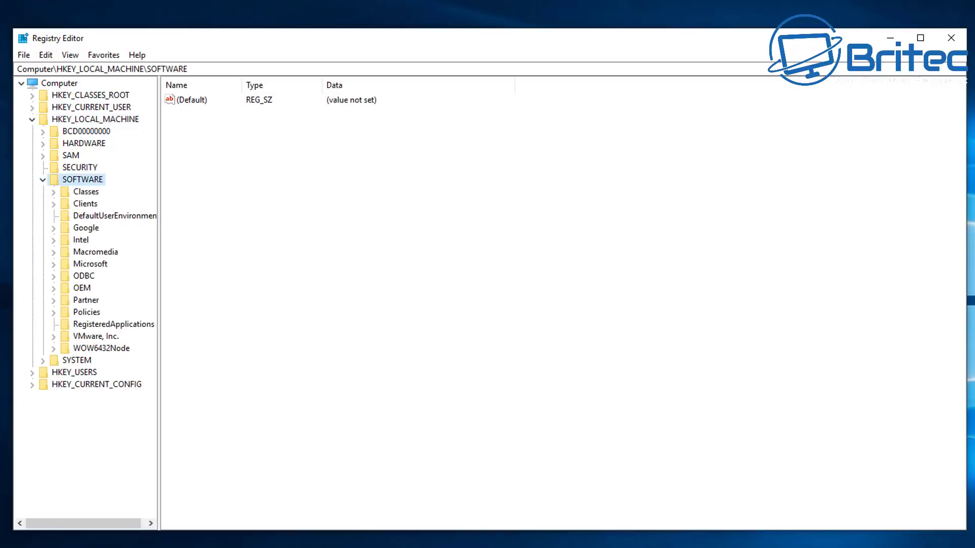
pyautogui.click(90, 264)
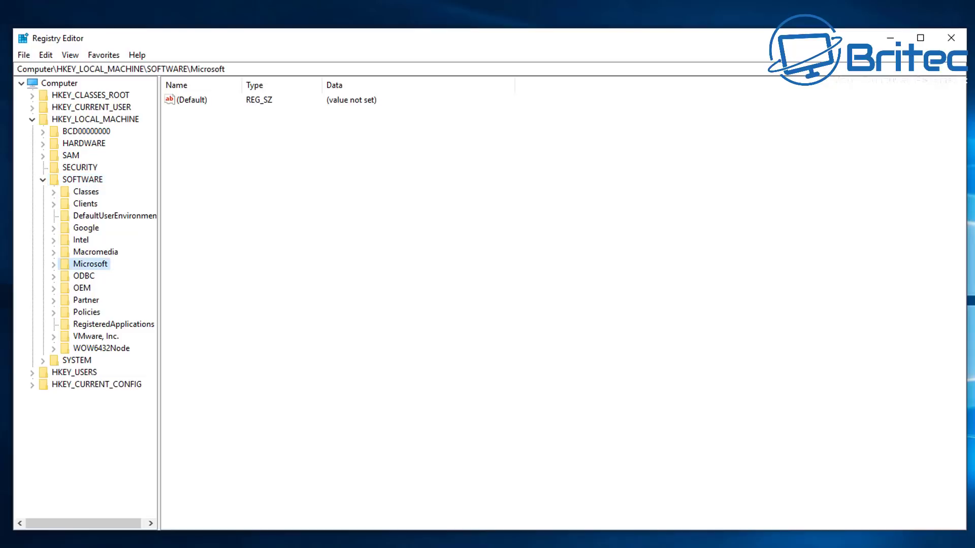
pyautogui.click(53, 264)
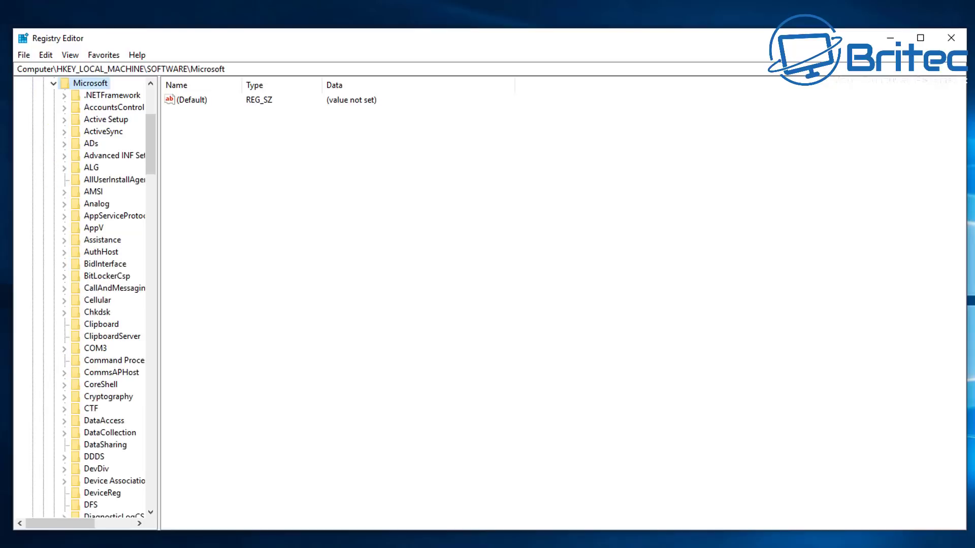
# - Widen the panes and open Windows NT > CurrentVersion to show ProductName, ReleaseId and CurrentBuild
pyautogui.scroll(-4, 82, 300)
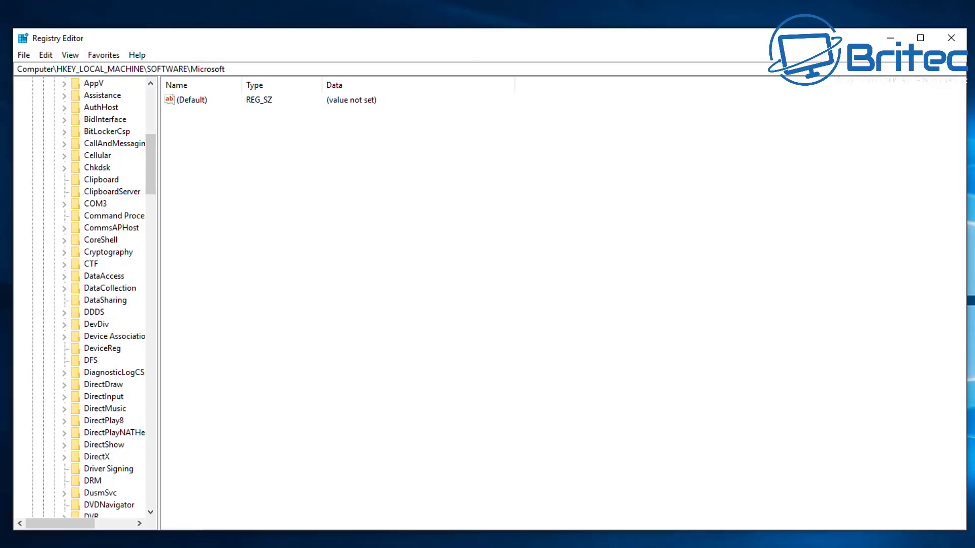
pyautogui.moveTo(159, 305); pyautogui.dragTo(211, 305)
pyautogui.moveTo(203, 164); pyautogui.dragTo(203, 451)
pyautogui.click(106, 385)
pyautogui.press('Right')
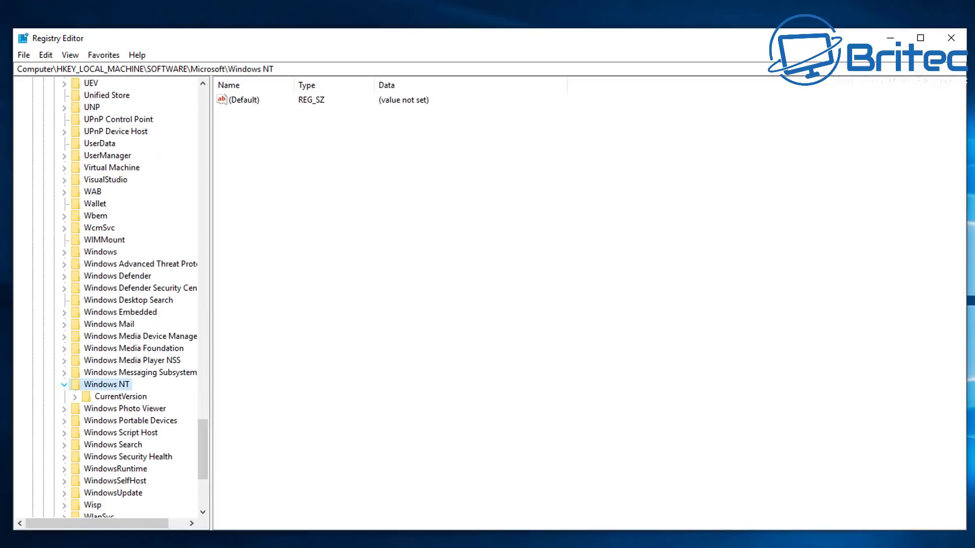
pyautogui.press('Right')
pyautogui.press('Right')
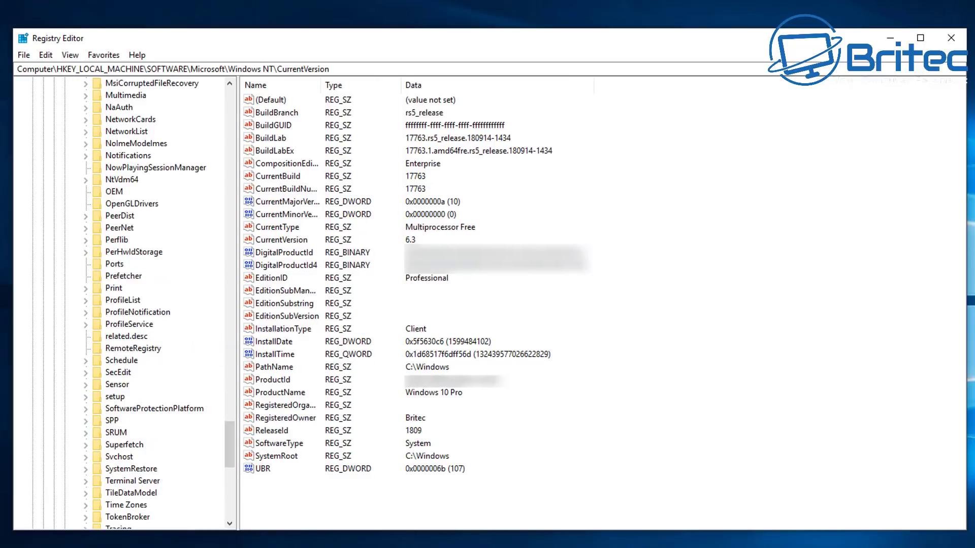
# - Inspect the ReleaseId value (1809) without changing it, then select ProductName and move to RegisteredOwner
pyautogui.click(271, 430)
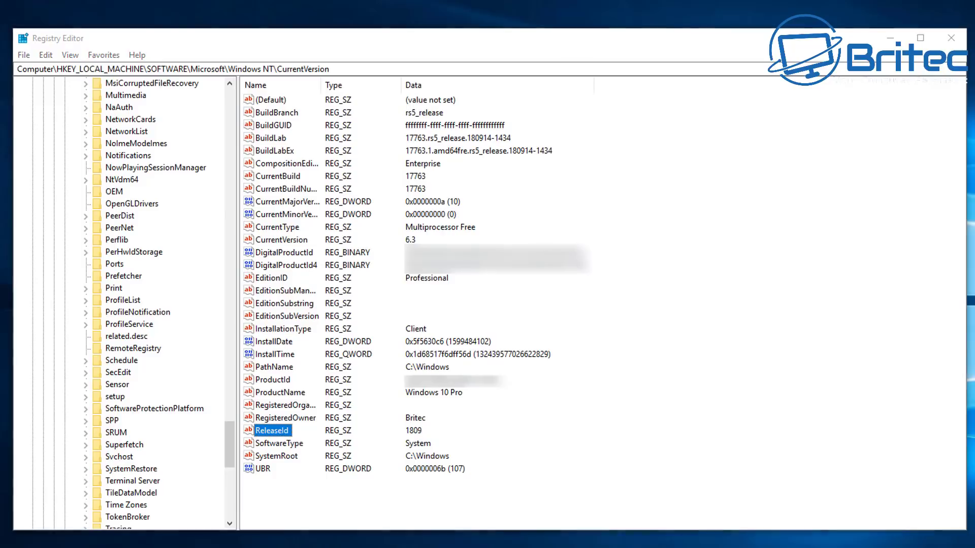
pyautogui.press('Return')
pyautogui.press('Escape')
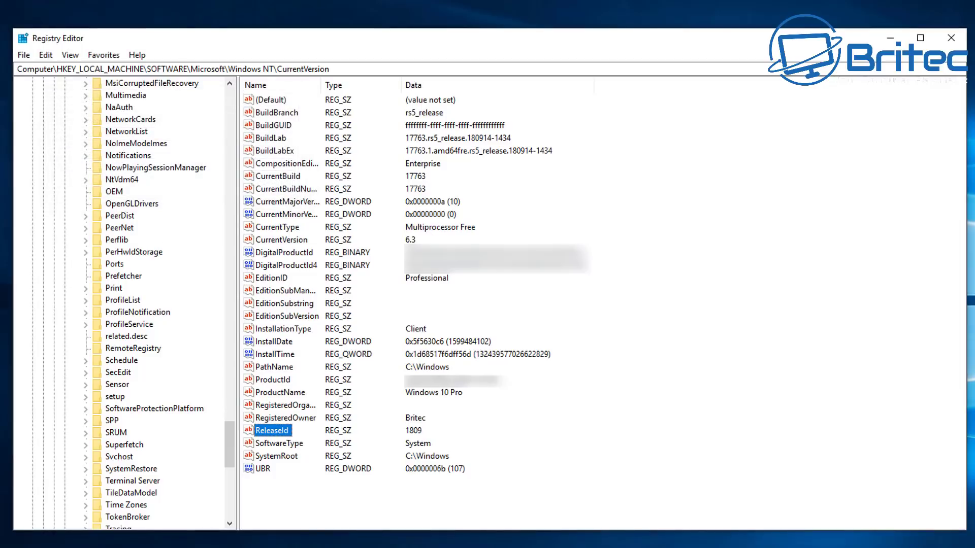
pyautogui.click(280, 392)
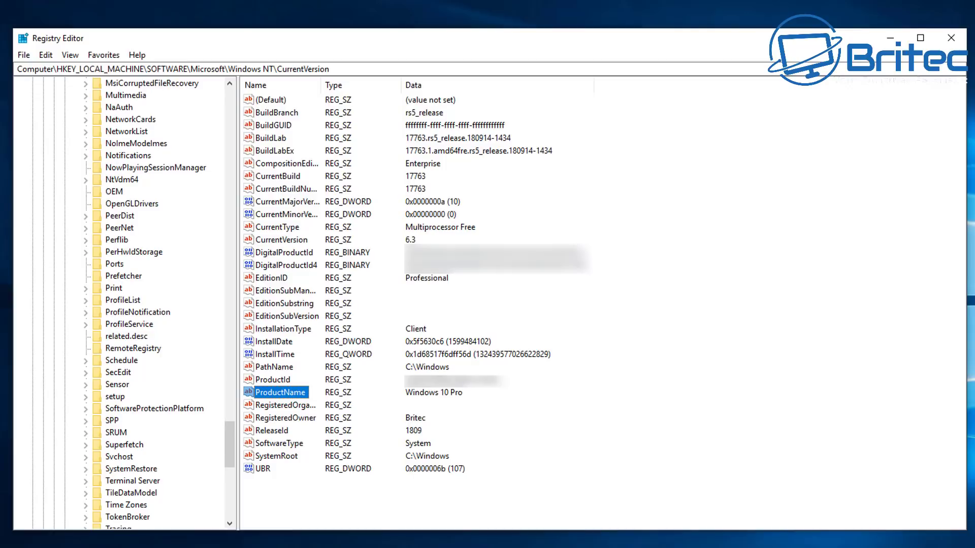
pyautogui.press('Return')
pyautogui.press('Down')
pyautogui.press('Down')
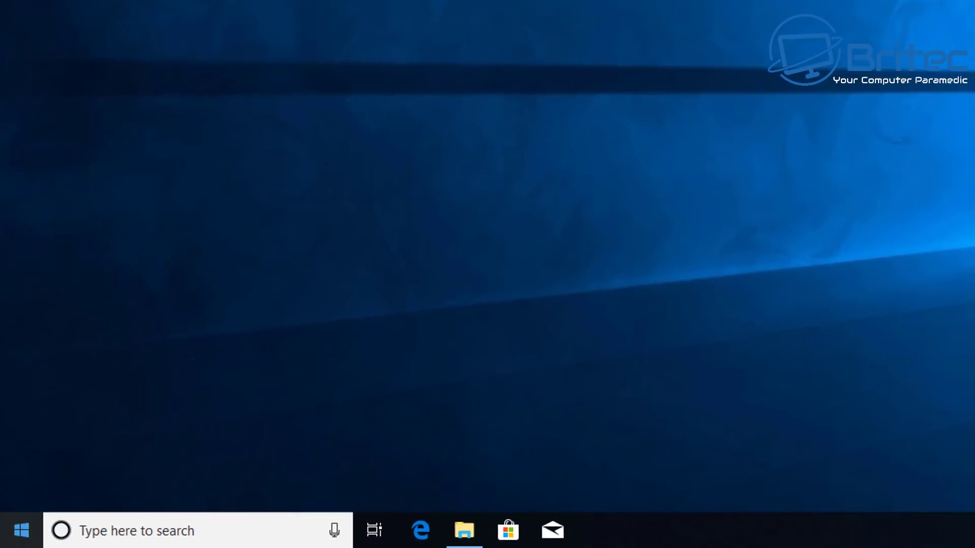
# - Open the Run dialog from the Start right-click menu and enter dxdiag in its Open box
pyautogui.rightClick(12, 538)
pyautogui.press('Return')
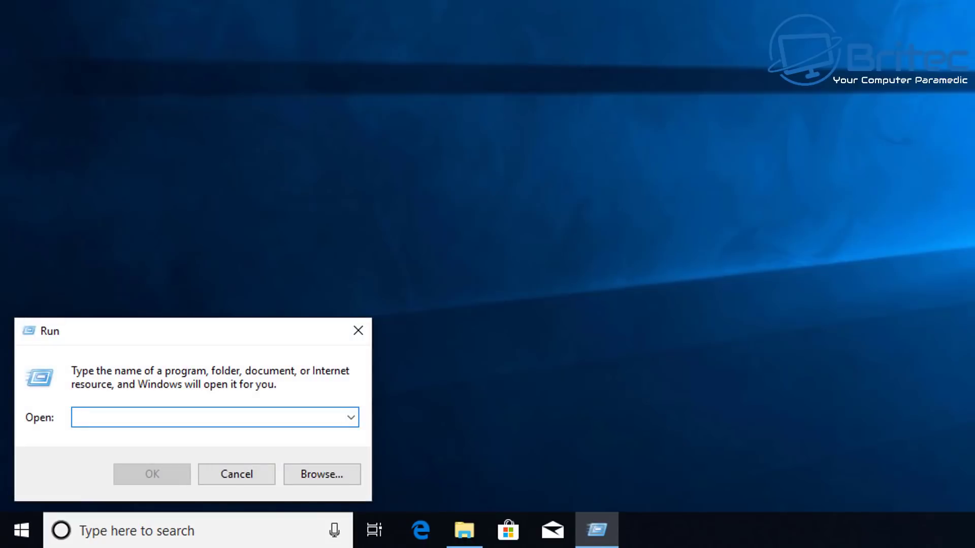
pyautogui.write('dxd')
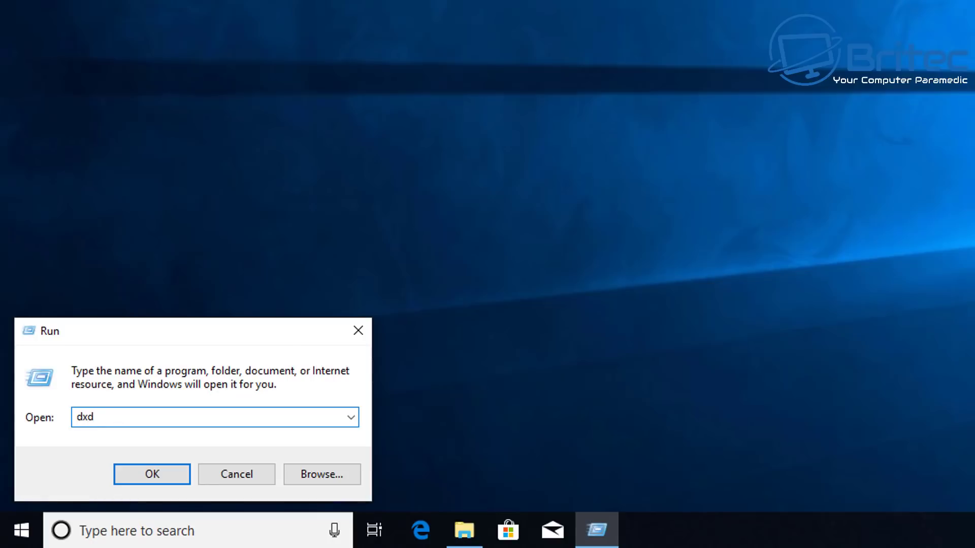
pyautogui.write('iag.ex')
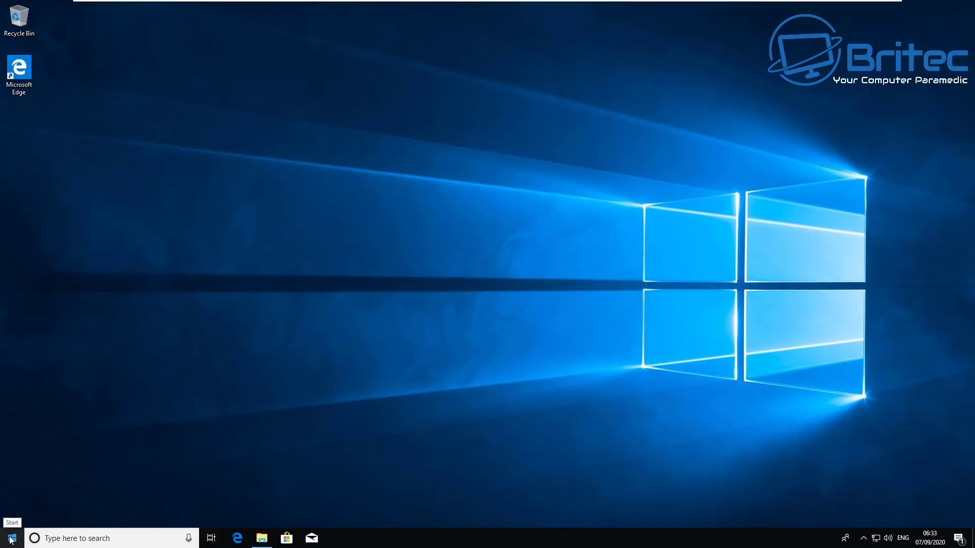
pyautogui.rightClick(11, 540)
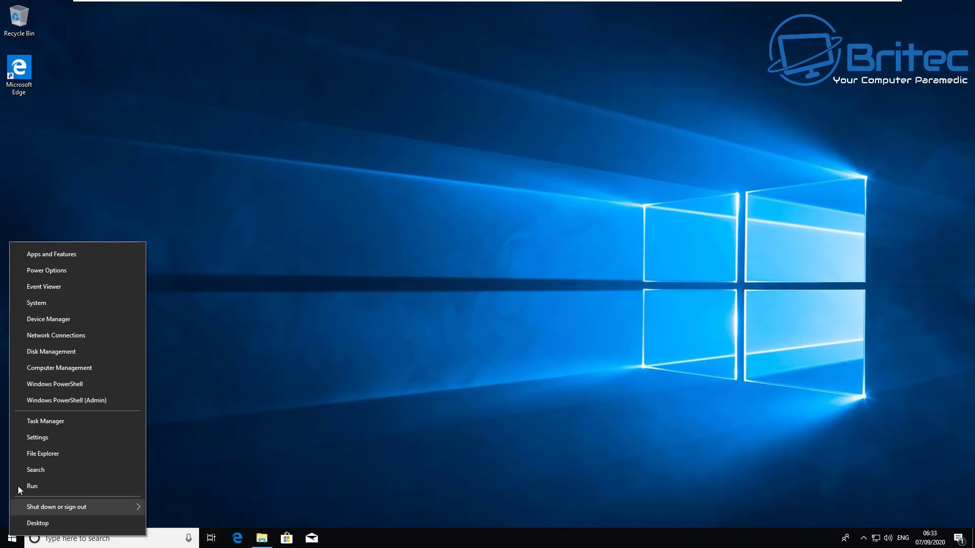
pyautogui.click(38, 304)
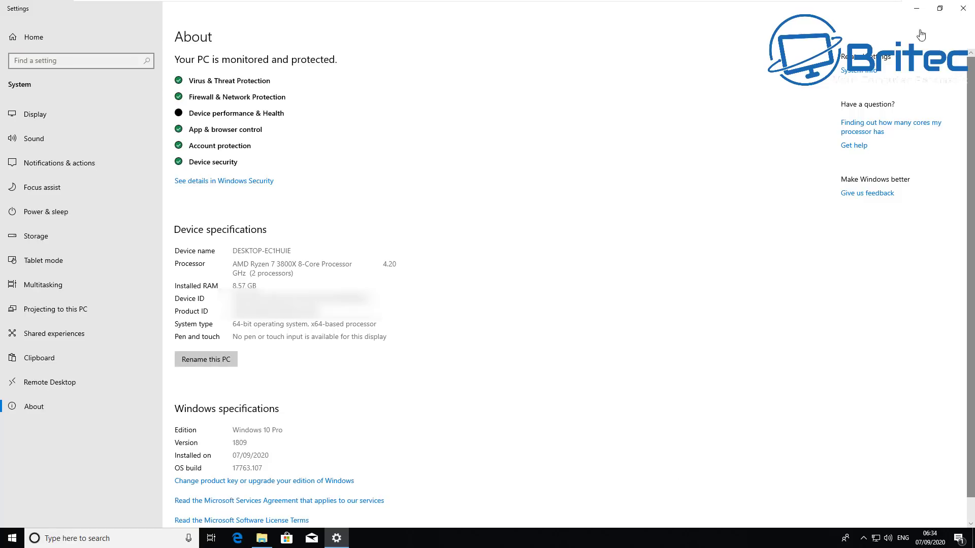
pyautogui.click(963, 9)
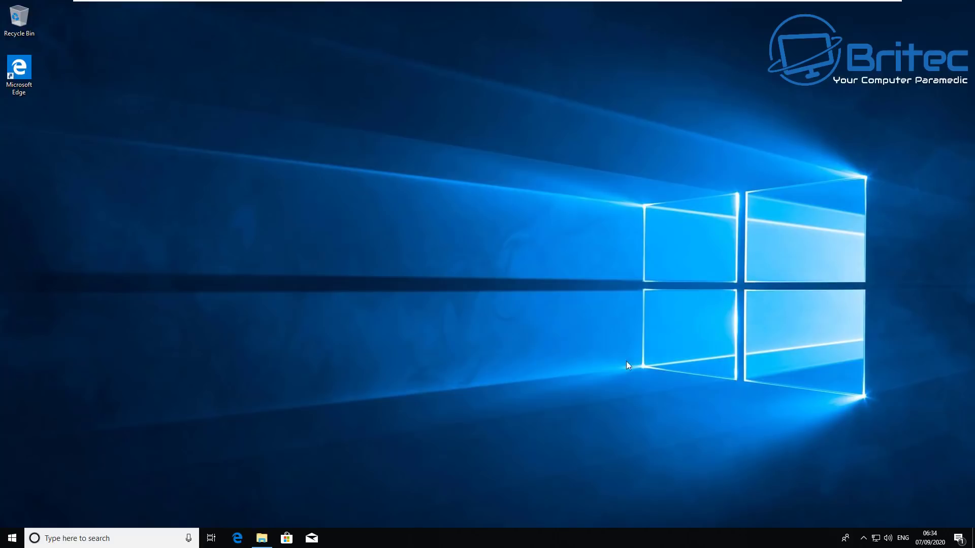
# - Find and launch System Information from the taskbar search
pyautogui.click(85, 539)
pyautogui.write('s')
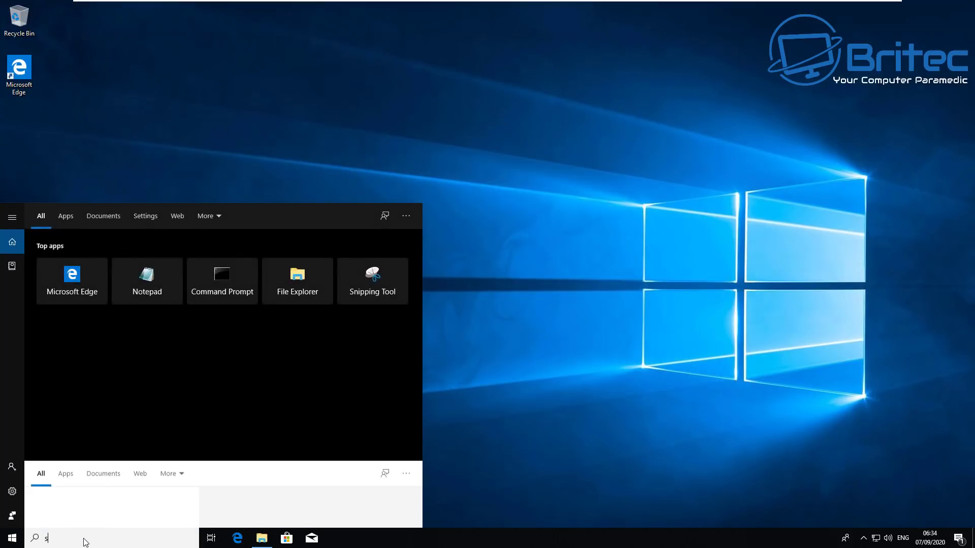
pyautogui.write('ystem')
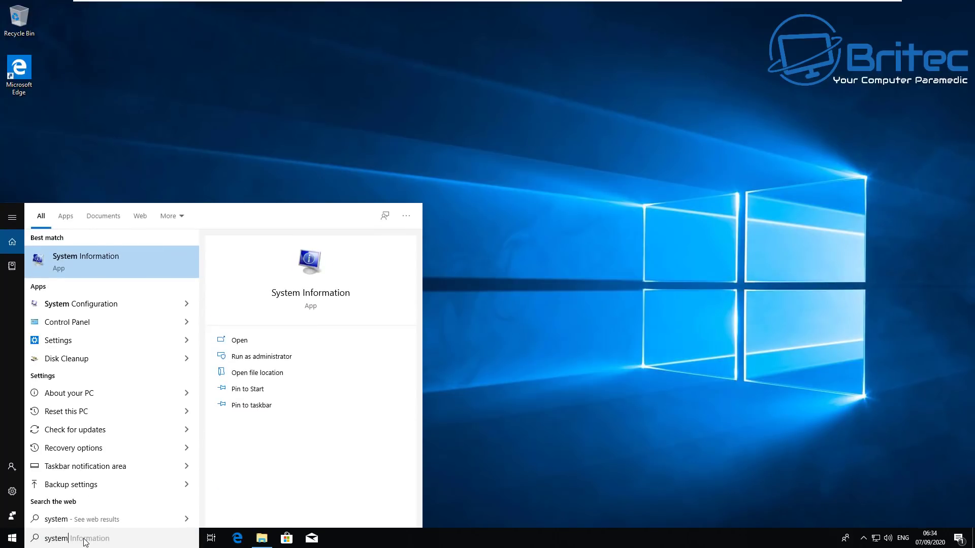
pyautogui.write(' in')
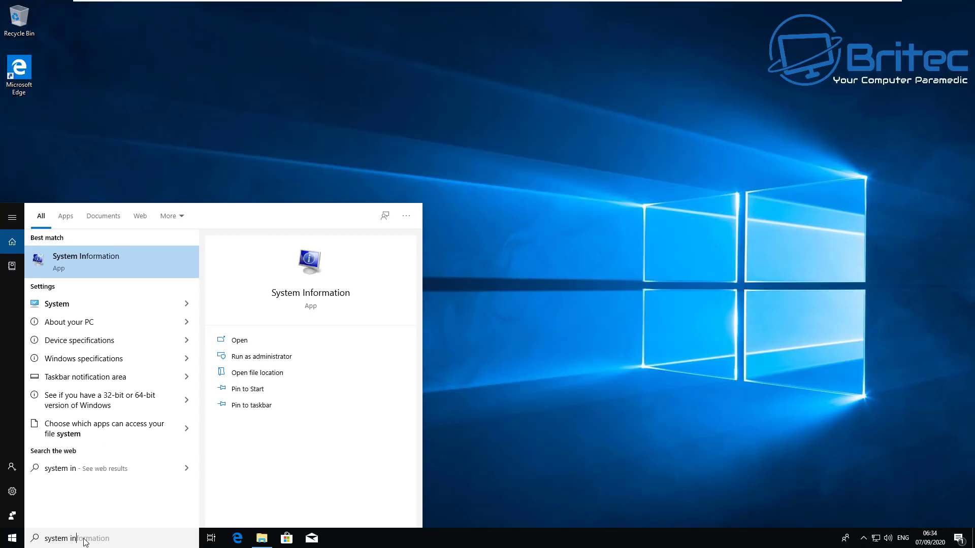
pyautogui.write('forma')
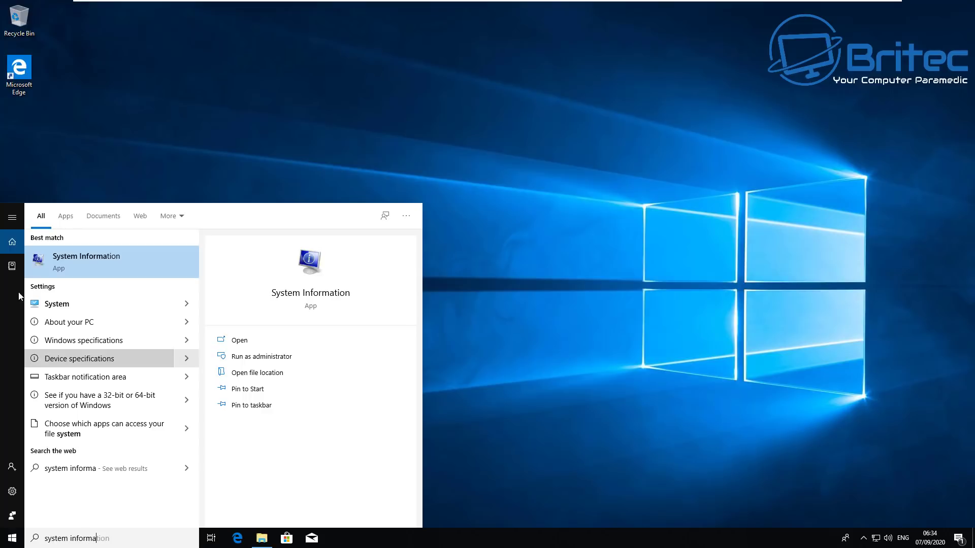
pyautogui.click(69, 264)
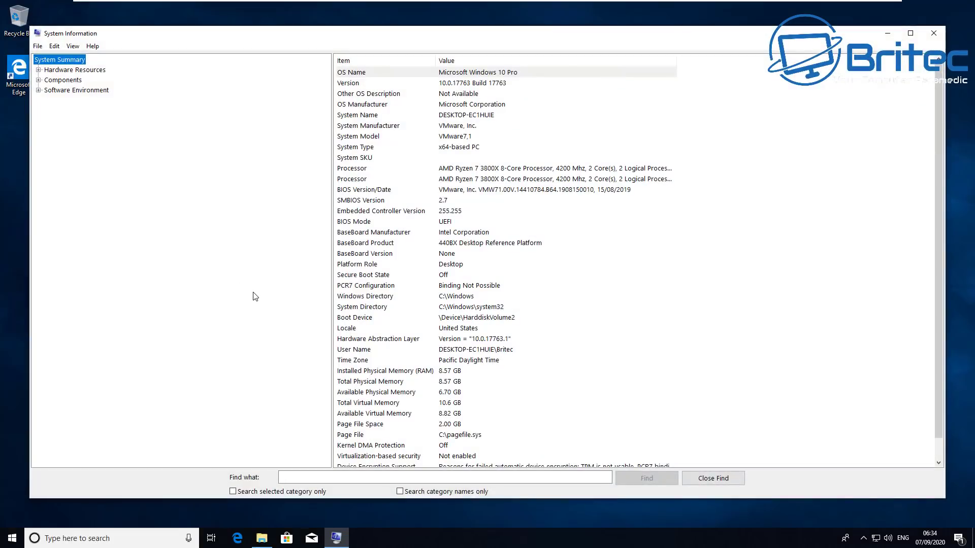
# - Select the OS Name (Windows 10 Pro) and Version (10.0.17763 Build 17763) summary rows
pyautogui.click(348, 75)
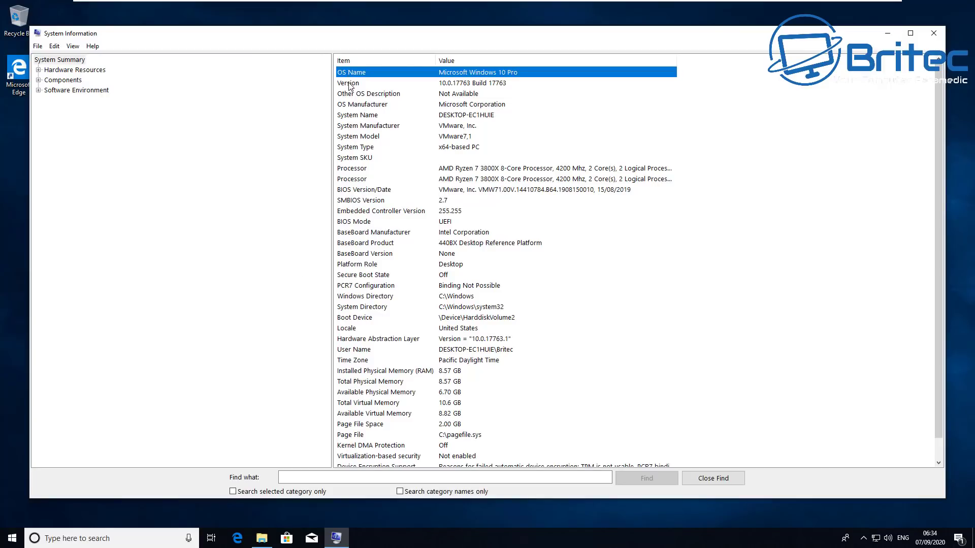
pyautogui.click(350, 84)
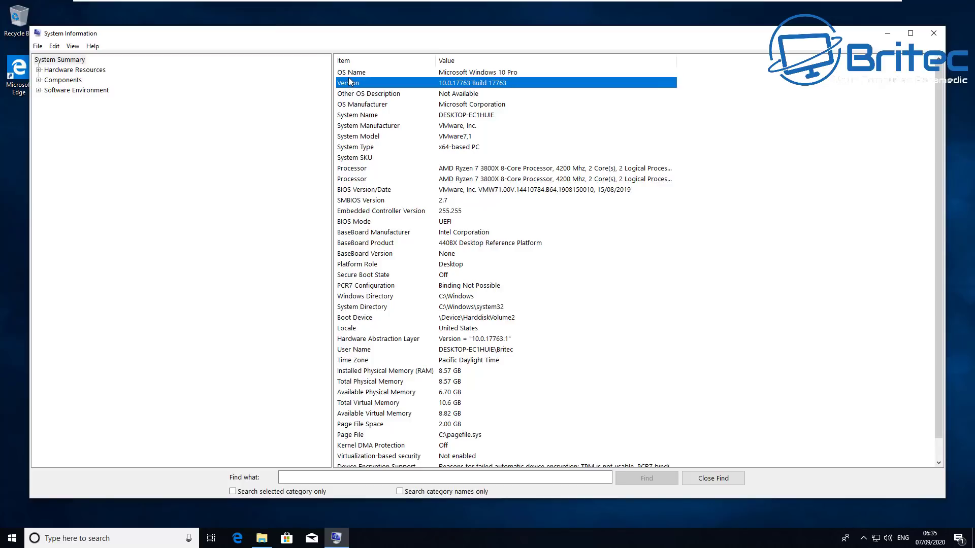
pyautogui.press('Up')
pyautogui.click(353, 85)
# - Close the System Information window
pyautogui.click(934, 34)
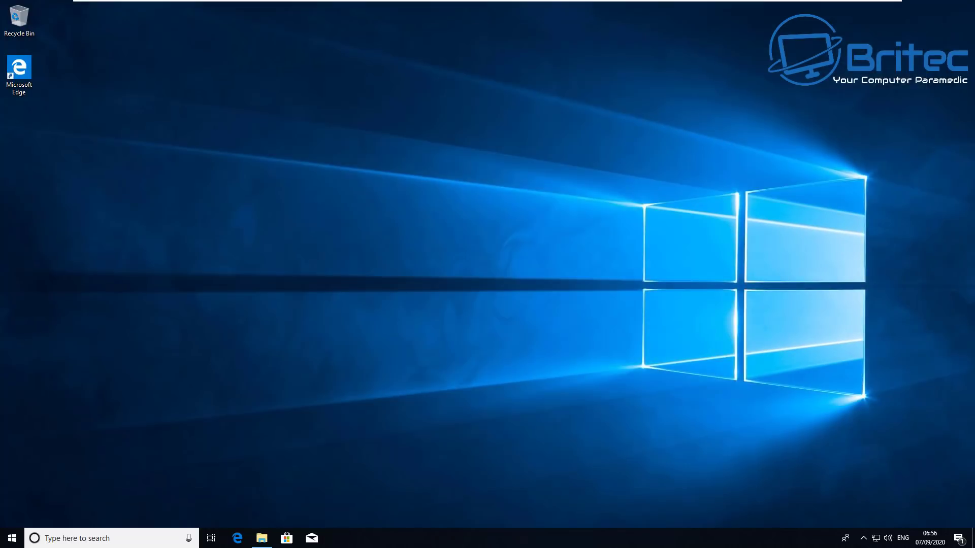